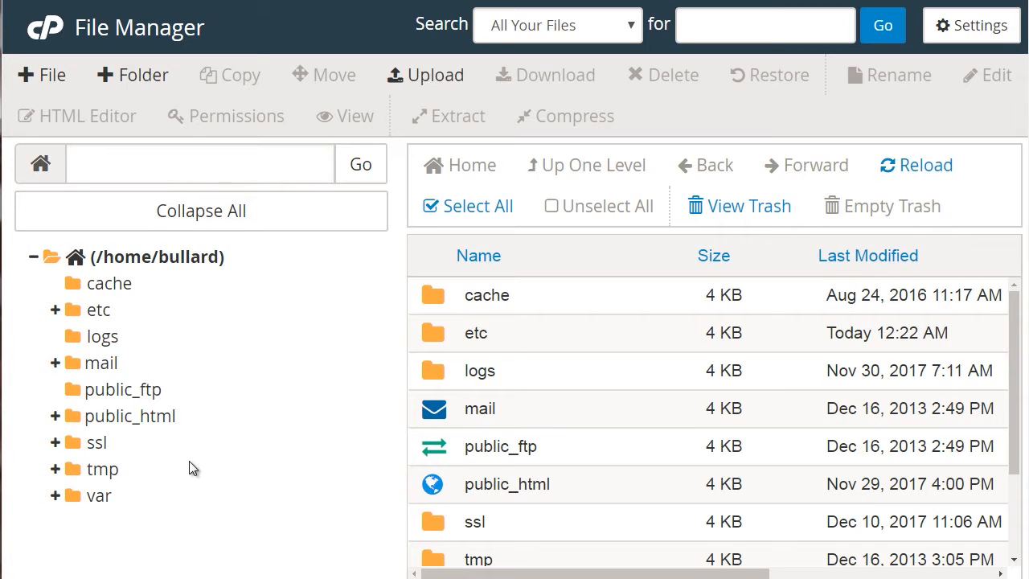
Step: Create a folder called newfolder inside public_html
{"action": "left_click", "coordinate": [148, 420]}
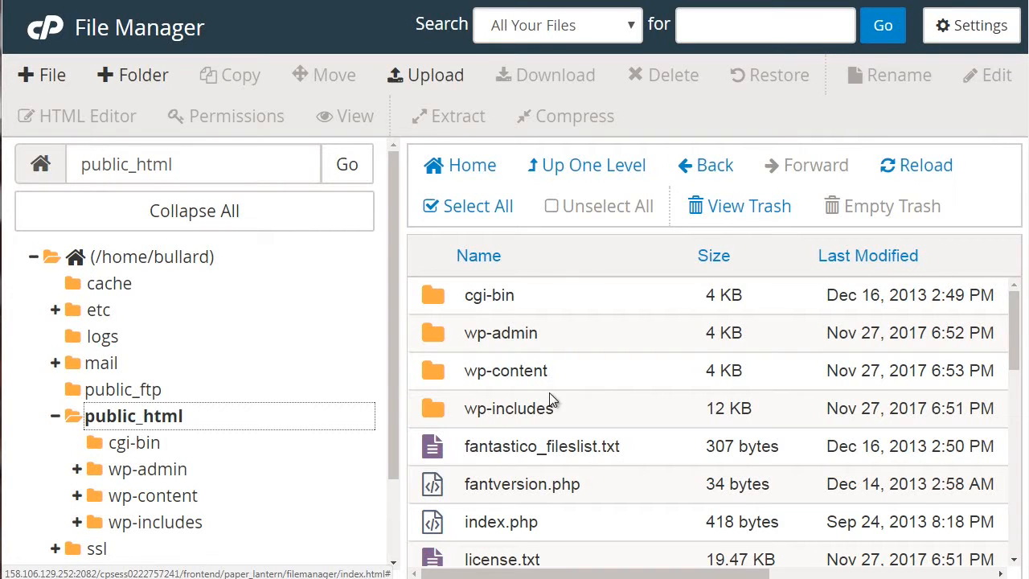
{"action": "left_click_drag", "start_coordinate": [1013, 352], "coordinate": [1014, 309]}
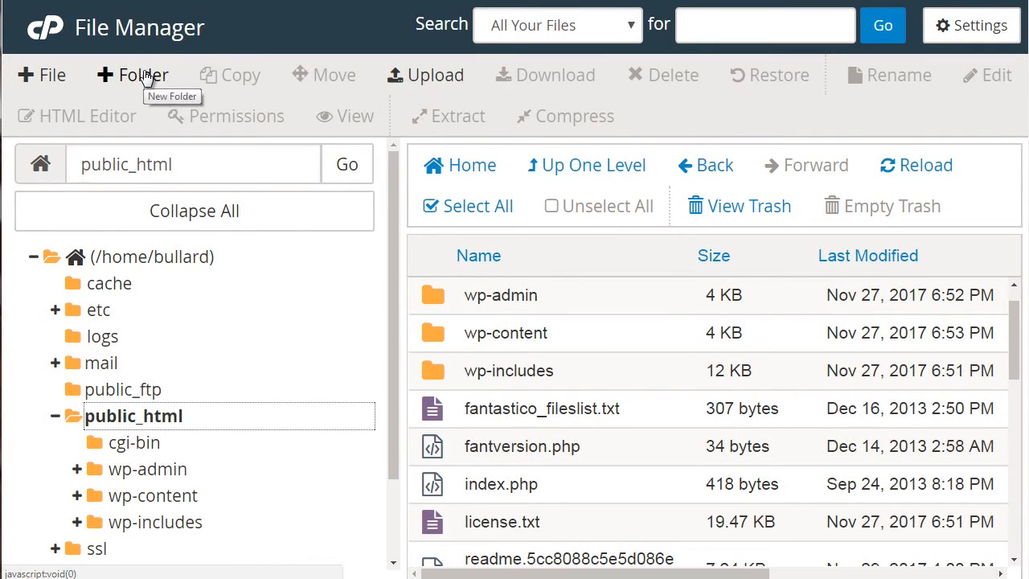
{"action": "left_click", "coordinate": [121, 77]}
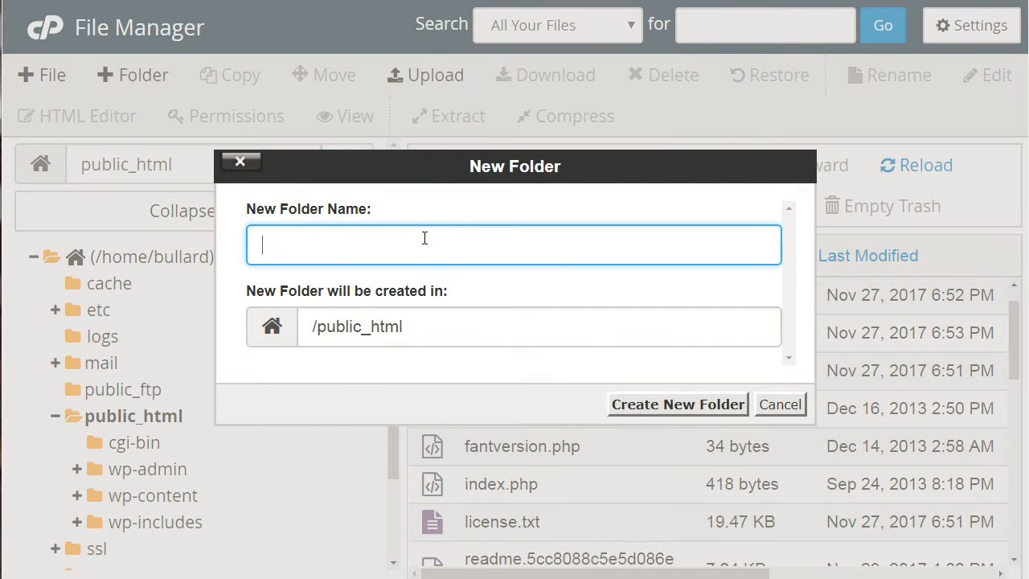
{"action": "type", "text": "newfolder"}
{"action": "left_click", "coordinate": [689, 409]}
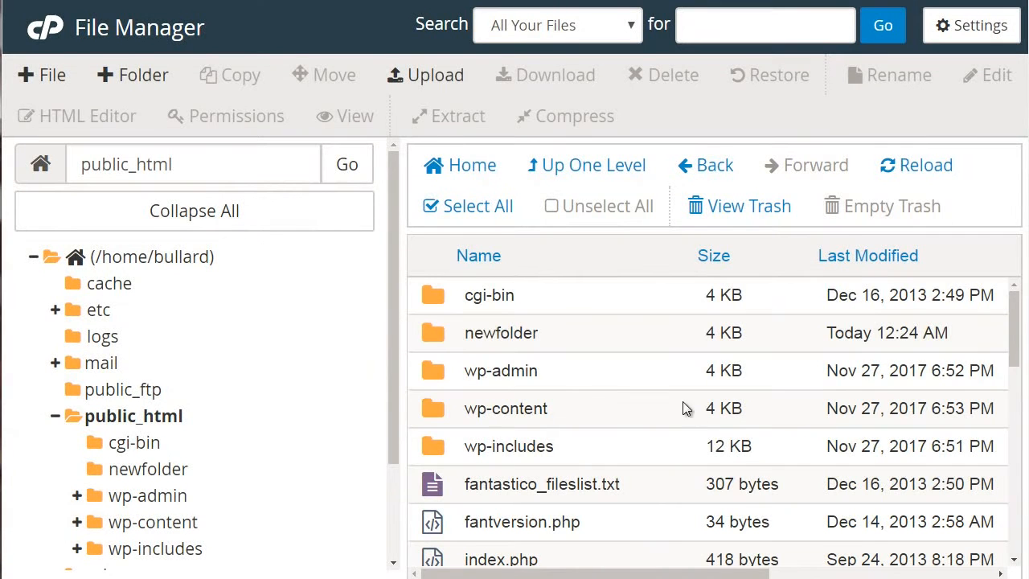
Step: Open newfolder, upload the local check.png image into it and return to the folder's listing
{"action": "left_click", "coordinate": [647, 344]}
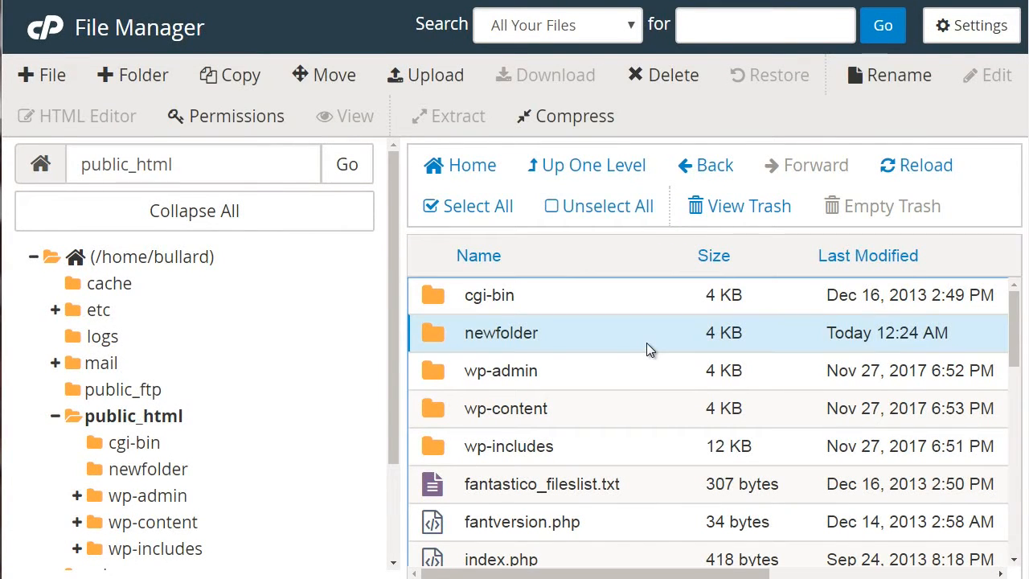
{"action": "double_click", "coordinate": [647, 344]}
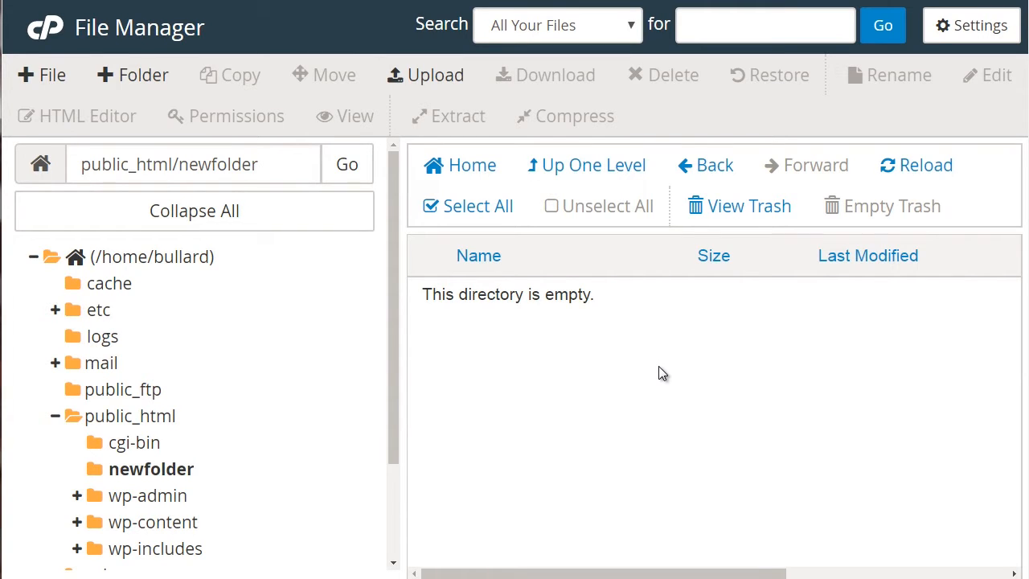
{"action": "left_click", "coordinate": [416, 80]}
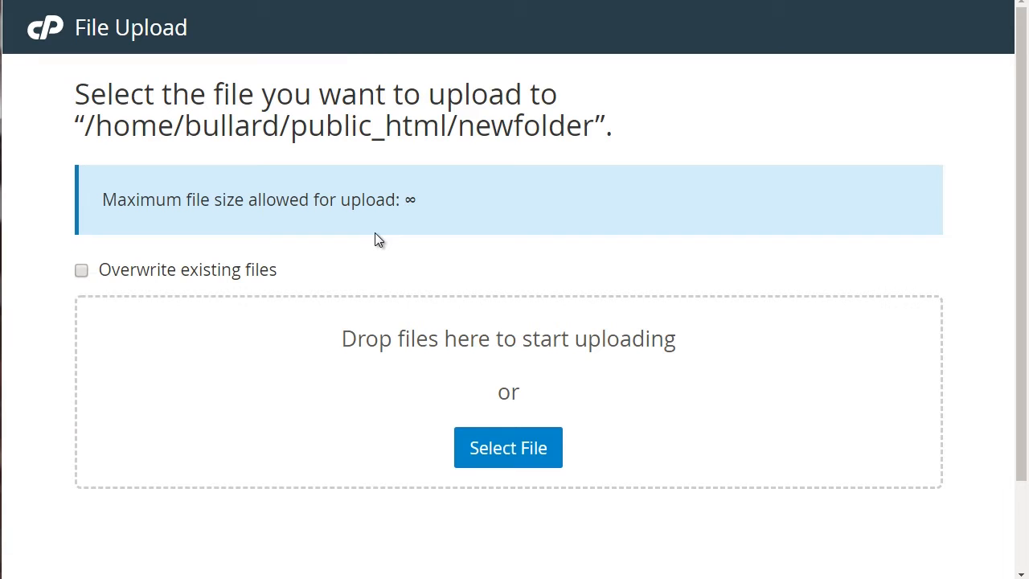
{"action": "left_click", "coordinate": [507, 457]}
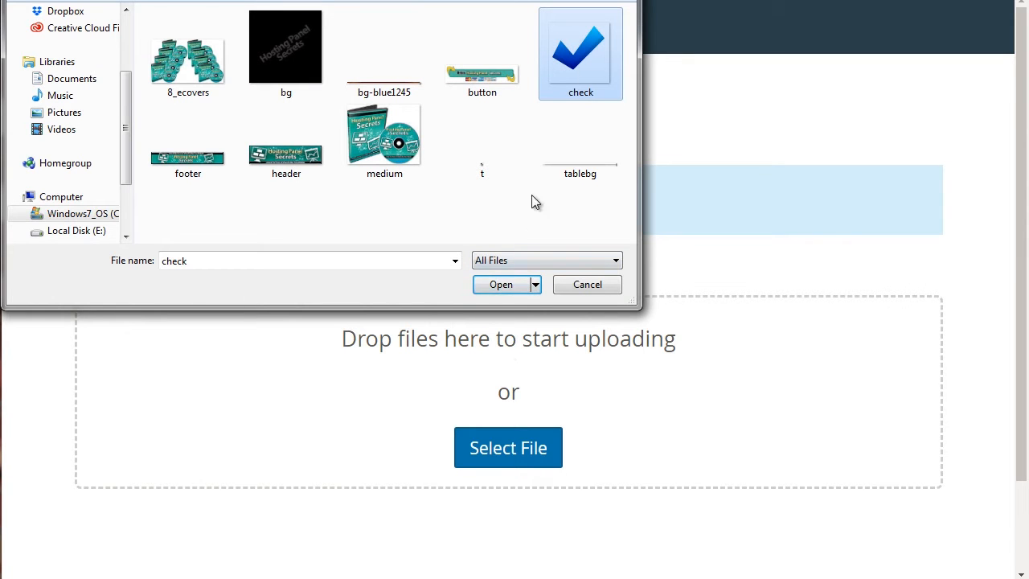
{"action": "left_click", "coordinate": [500, 285]}
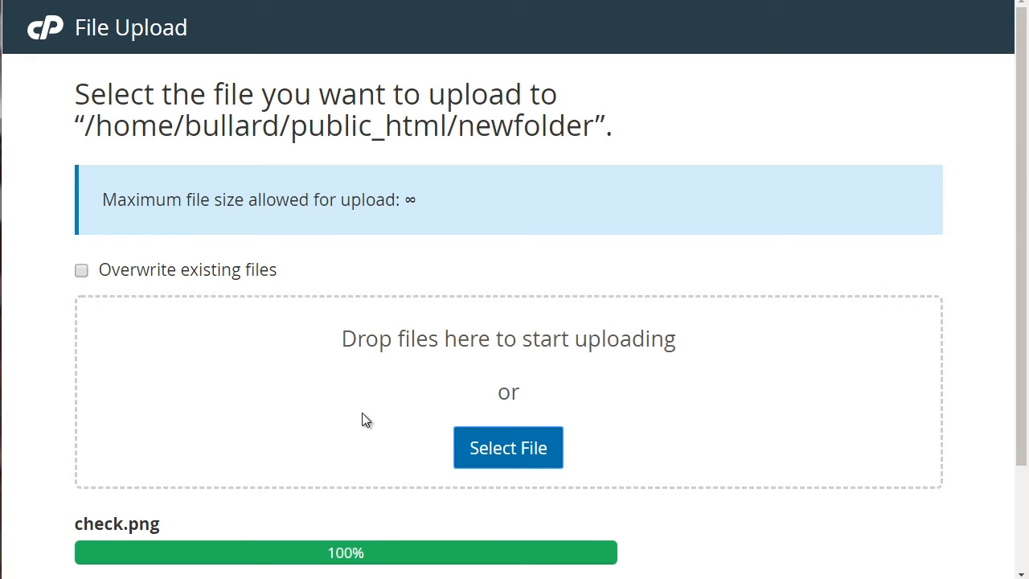
{"action": "scroll", "coordinate": [723, 346], "scroll_direction": "down", "scroll_amount": 2}
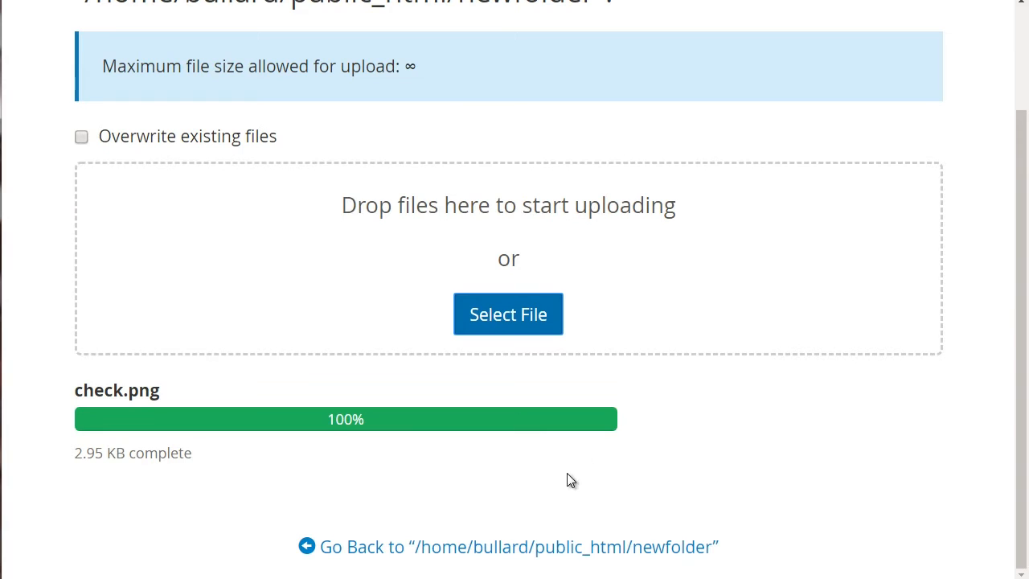
{"action": "left_click", "coordinate": [413, 553]}
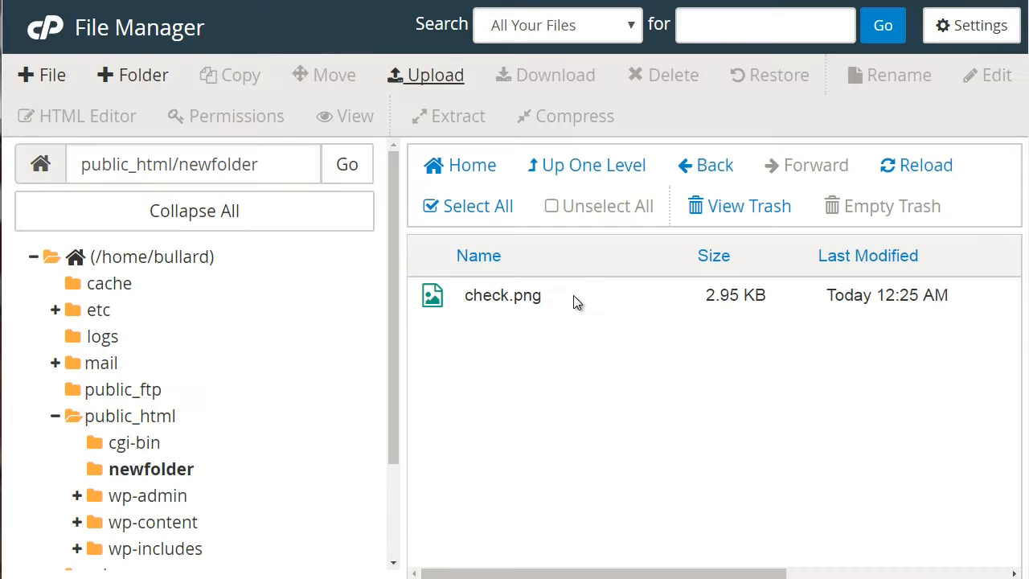
Step: Download check.png and compress it into the Zip archive /public_html/newfolder/check.png.zip
{"action": "left_click", "coordinate": [519, 299]}
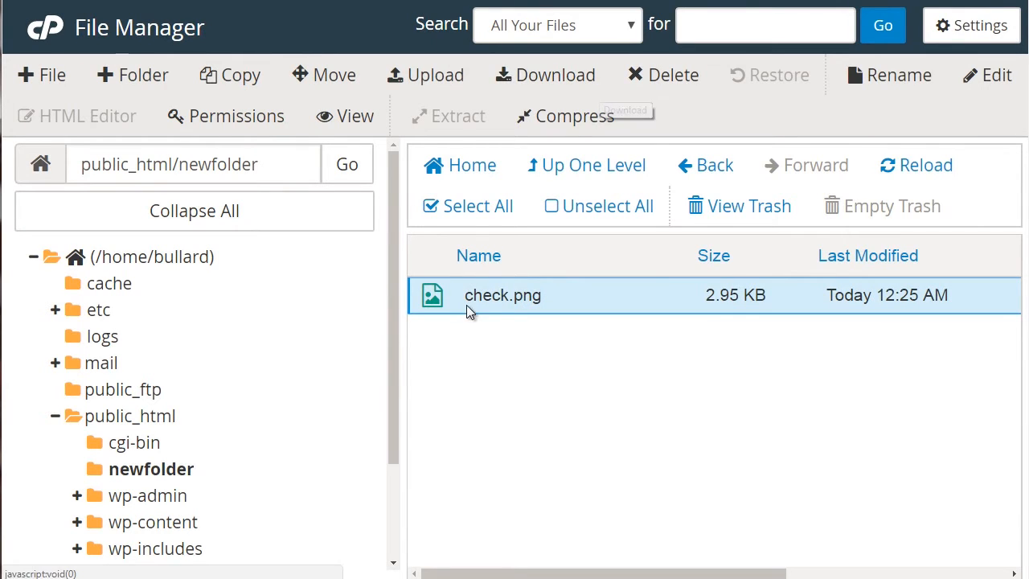
{"action": "left_click", "coordinate": [546, 81]}
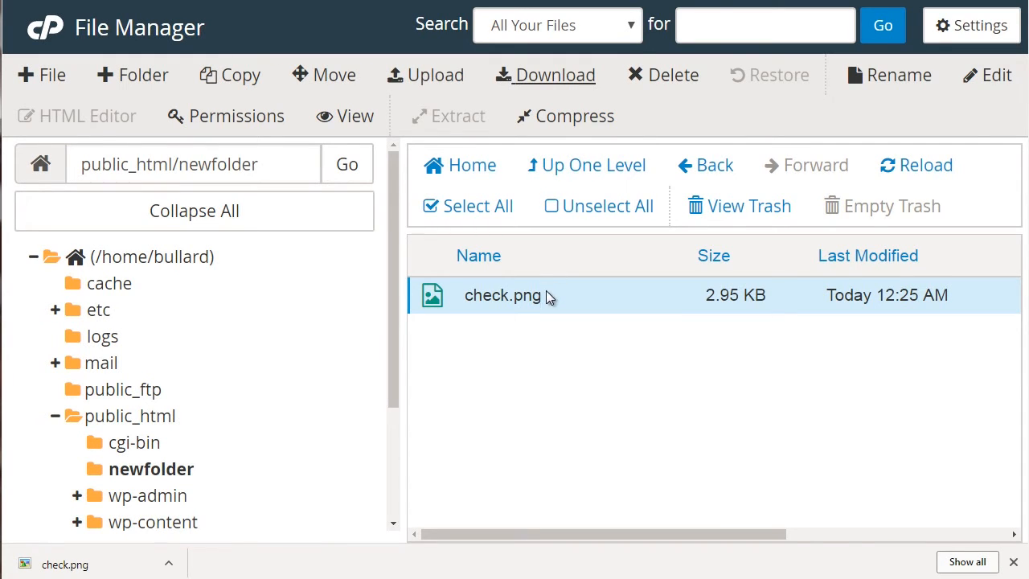
{"action": "left_click", "coordinate": [570, 118]}
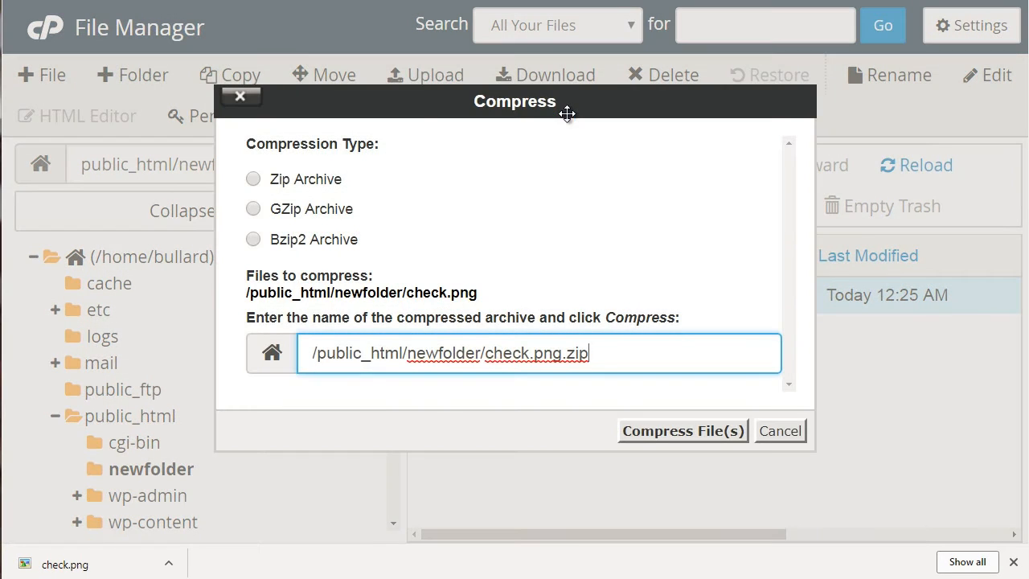
{"action": "left_click", "coordinate": [304, 178]}
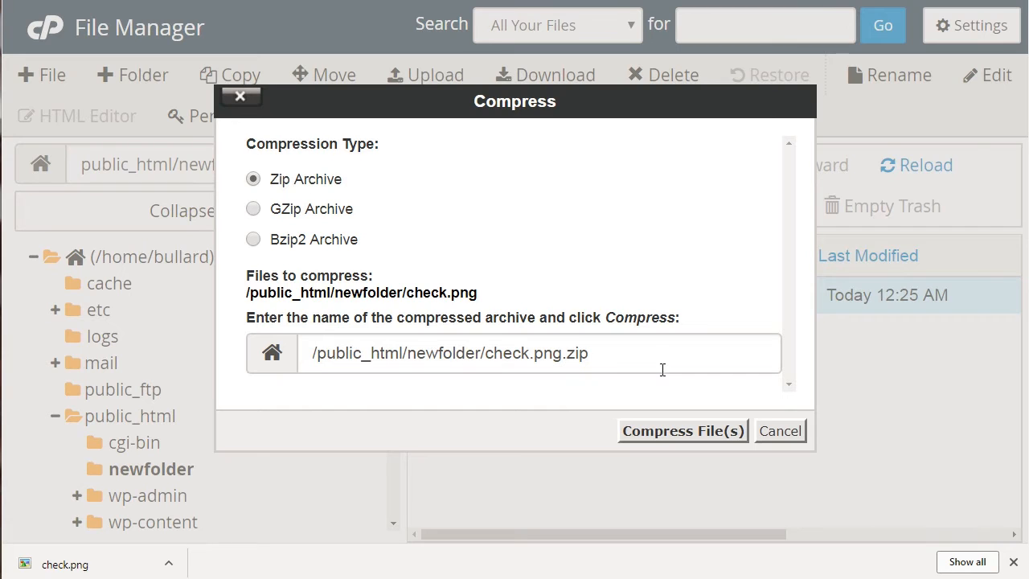
{"action": "left_click", "coordinate": [676, 425]}
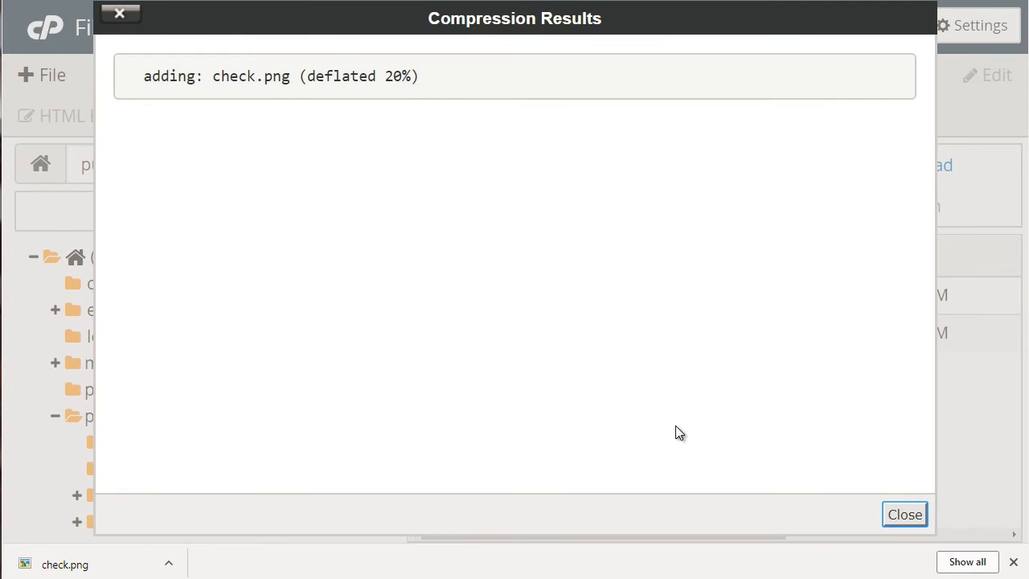
{"action": "left_click", "coordinate": [908, 515]}
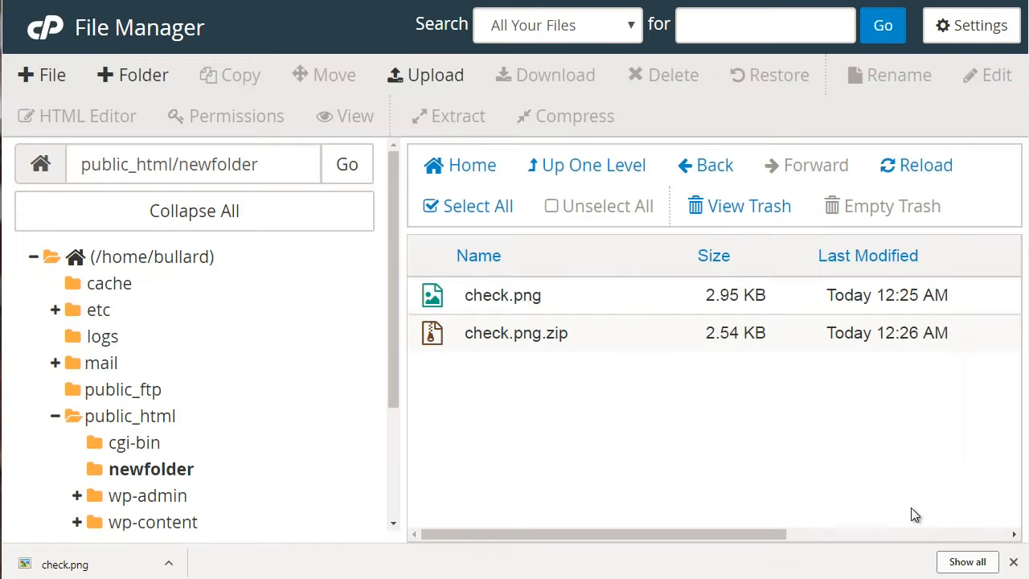
Step: Download the check.png.zip archive and delete it from newfolder
{"action": "left_click", "coordinate": [571, 333]}
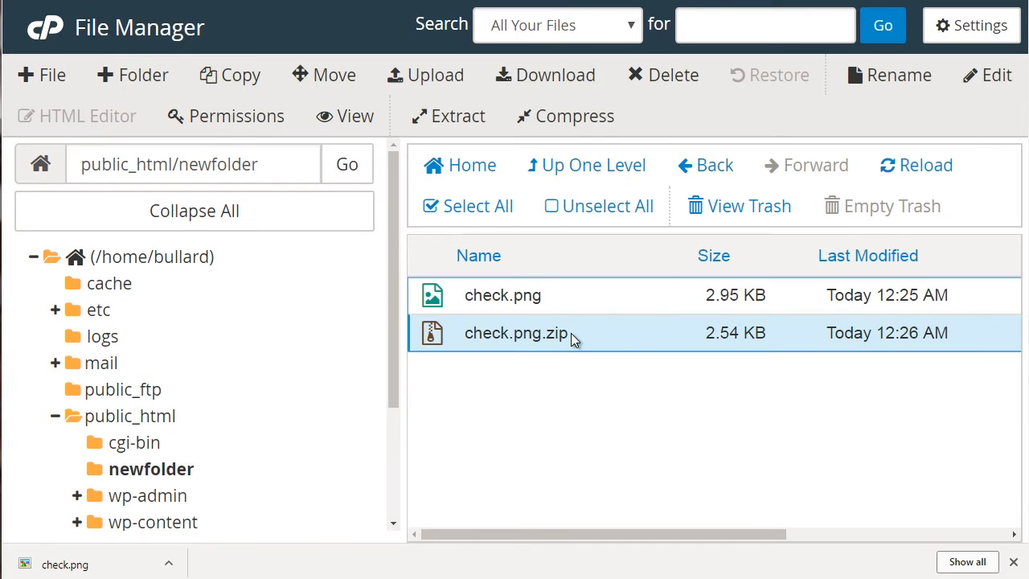
{"action": "left_click", "coordinate": [527, 75]}
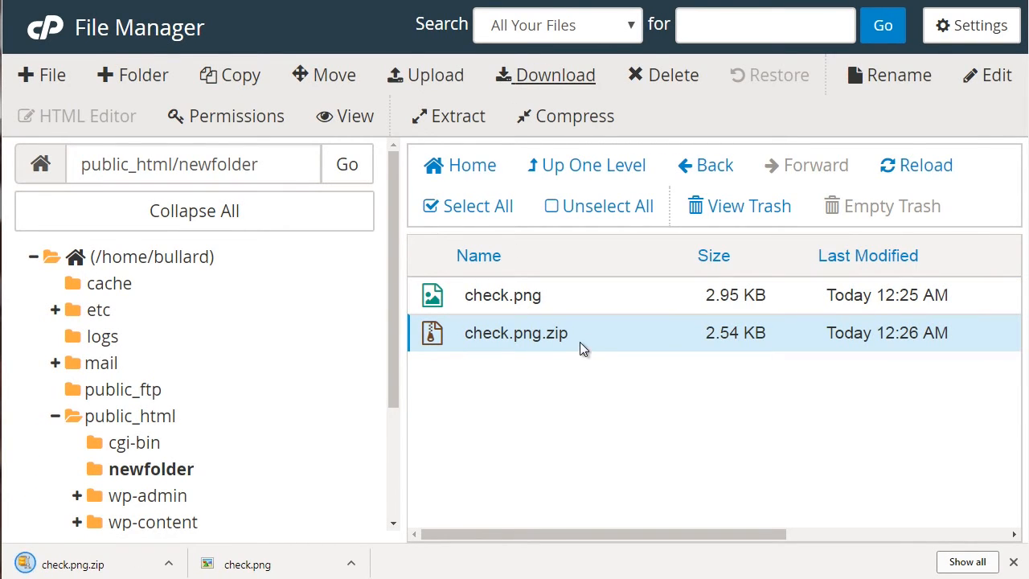
{"action": "left_click", "coordinate": [672, 75]}
{"action": "left_click", "coordinate": [556, 280]}
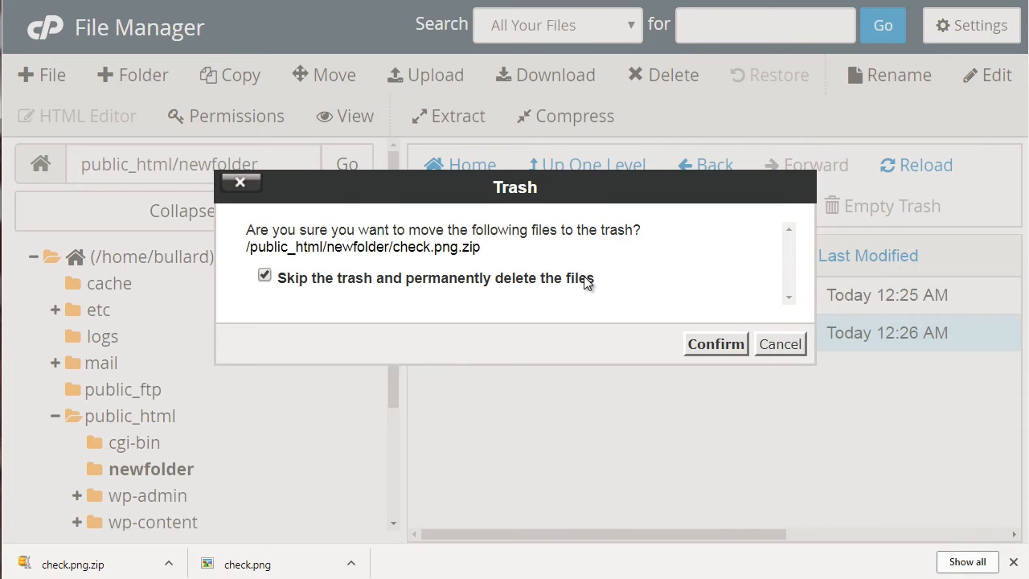
{"action": "left_click", "coordinate": [586, 279]}
{"action": "left_click", "coordinate": [716, 346]}
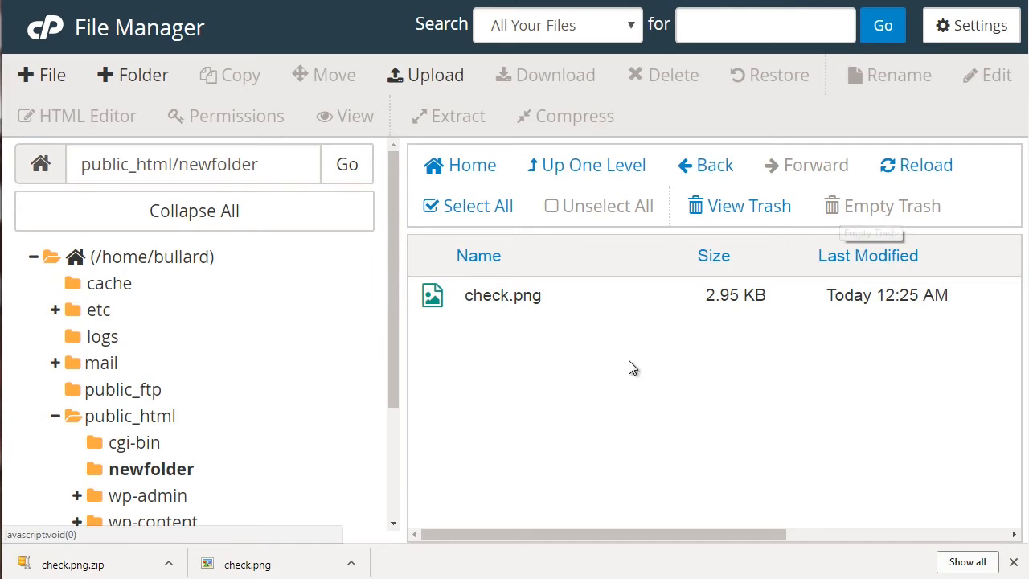
{"action": "left_click_drag", "start_coordinate": [392, 327], "coordinate": [394, 395]}
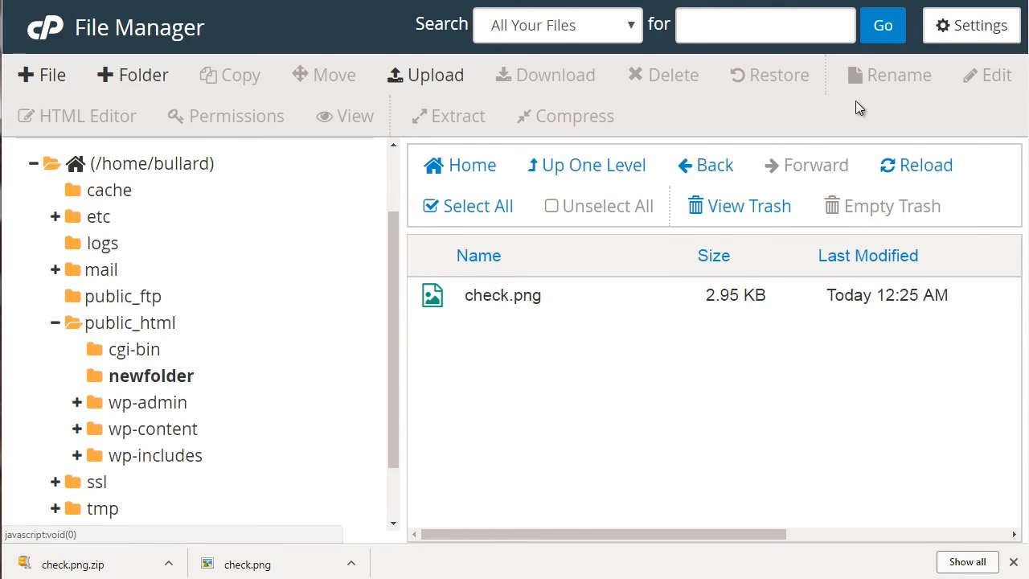
{"action": "left_click", "coordinate": [600, 296]}
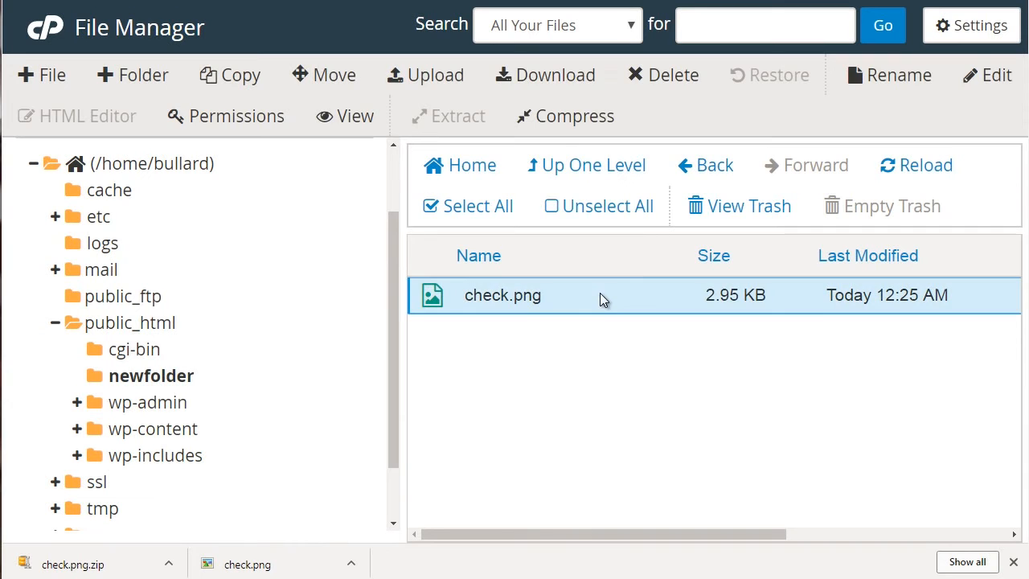
{"action": "left_click", "coordinate": [902, 72]}
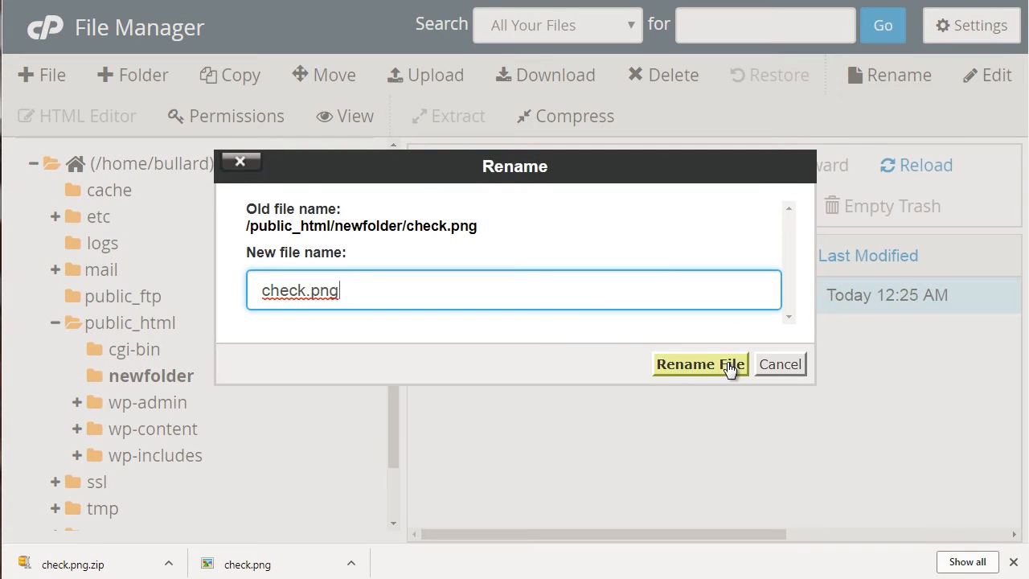
{"action": "left_click", "coordinate": [776, 366]}
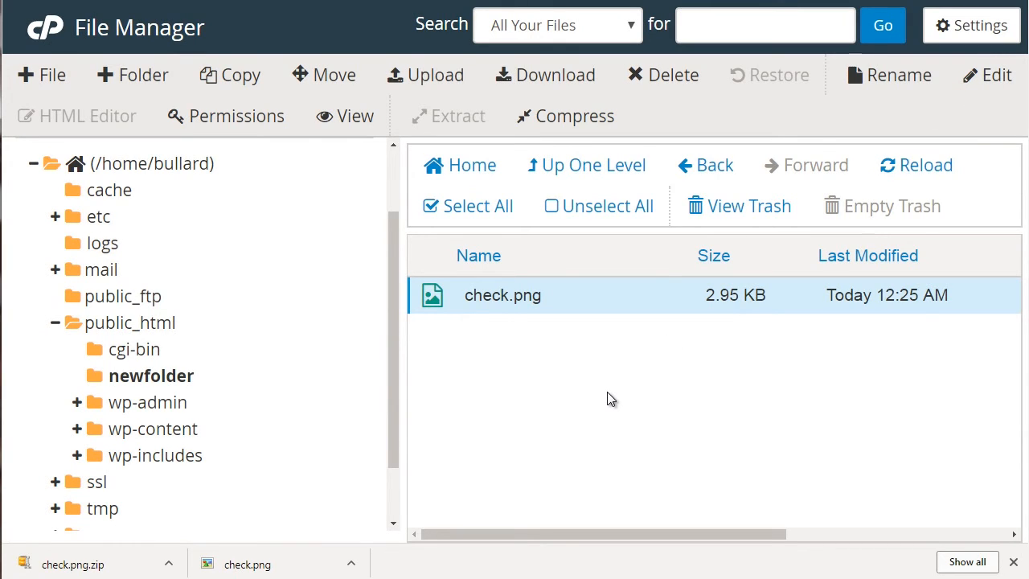
{"action": "left_click", "coordinate": [985, 84]}
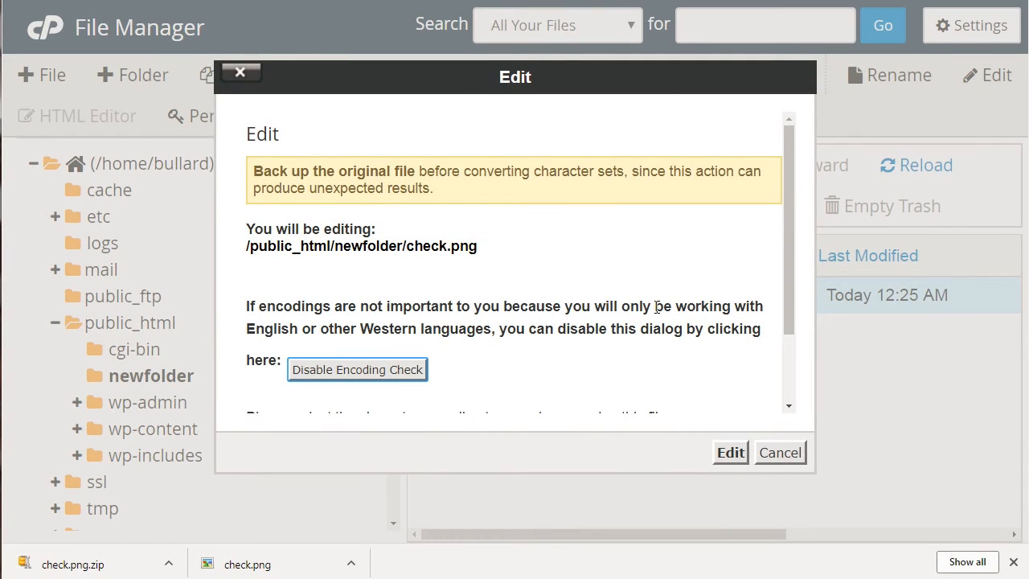
{"action": "left_click", "coordinate": [774, 458]}
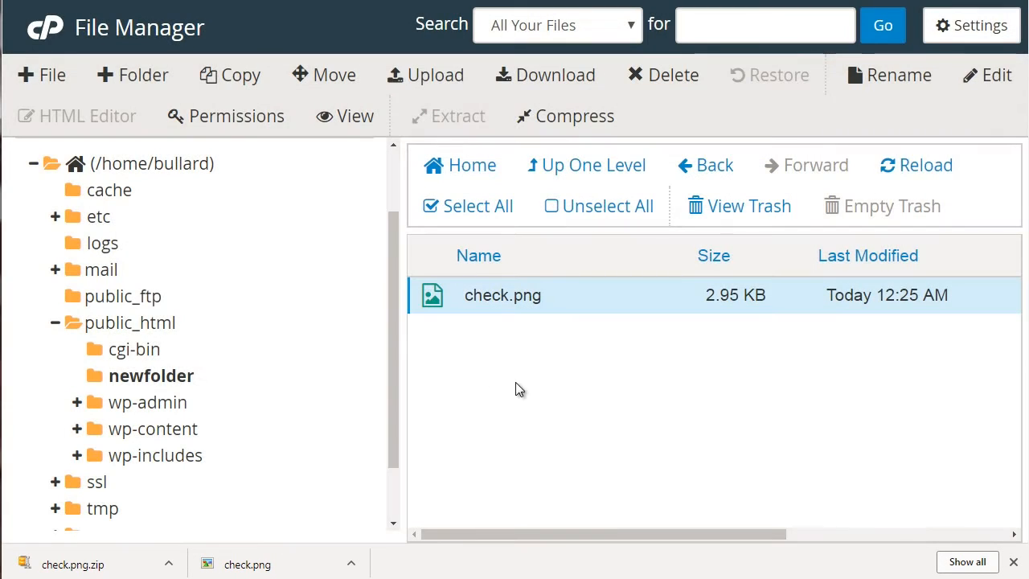
Step: Create a new text file named file.txt in /public_html/newfolder
{"action": "left_click", "coordinate": [49, 74]}
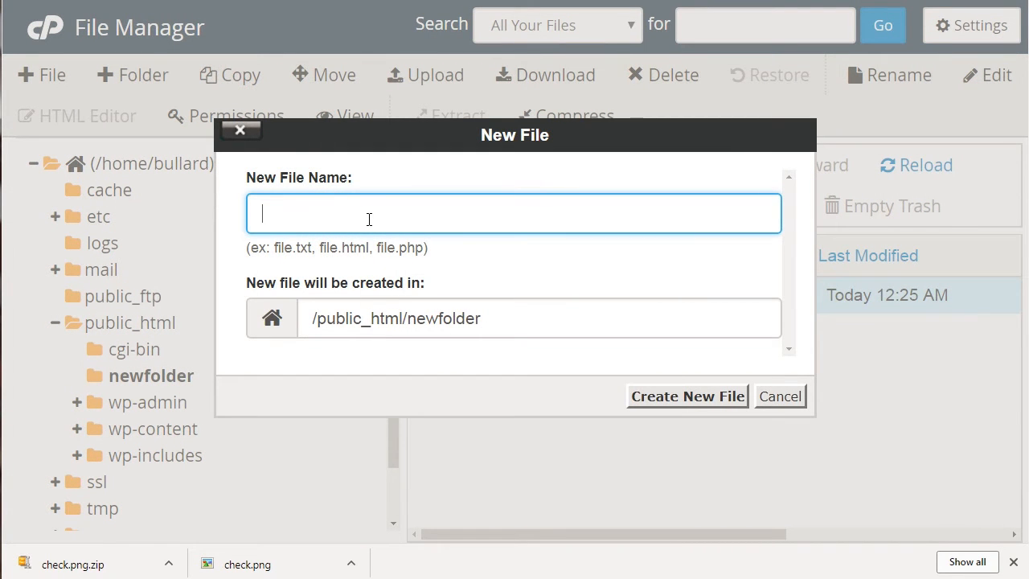
{"action": "type", "text": "file.txt"}
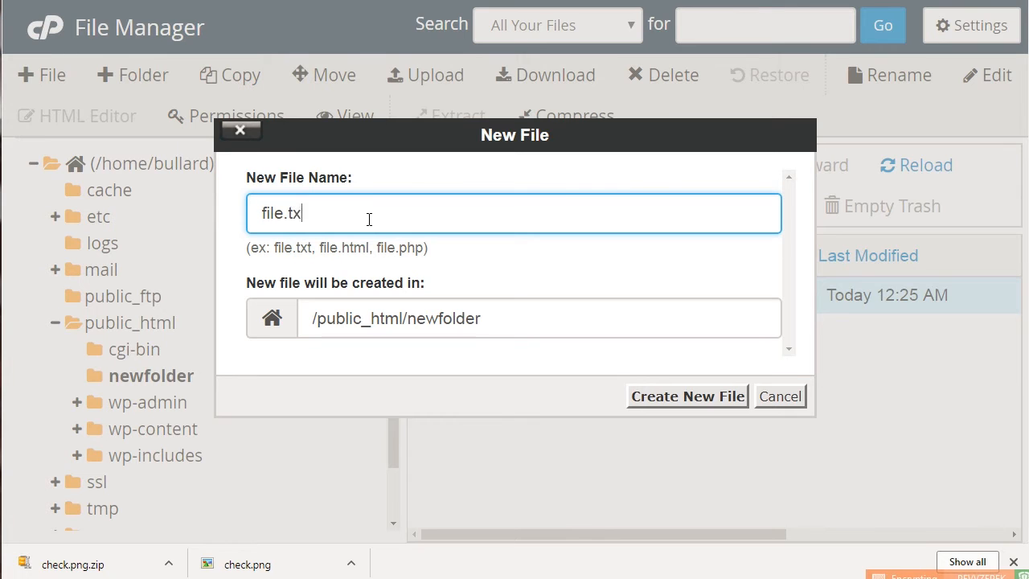
{"action": "left_click", "coordinate": [696, 398]}
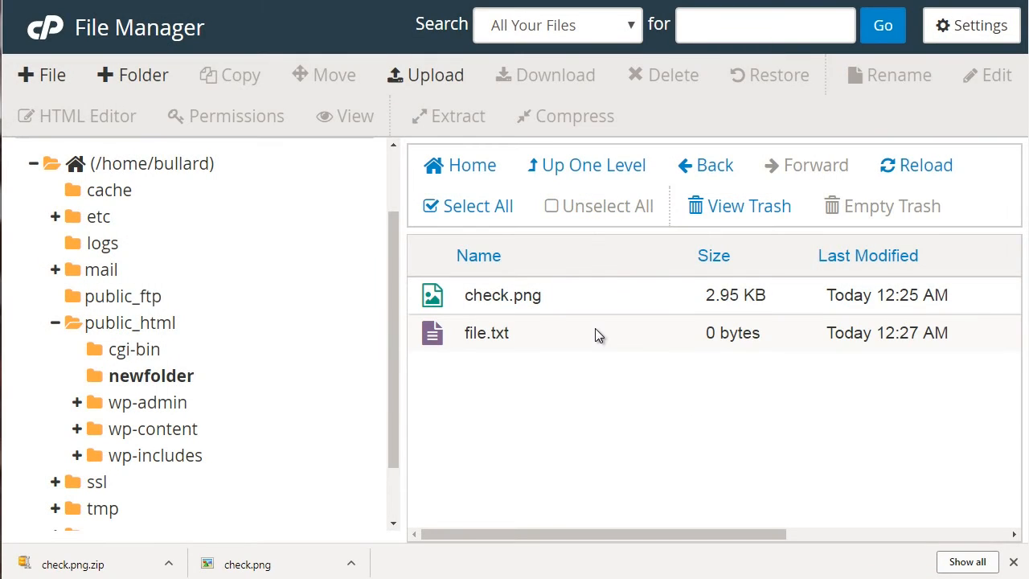
Step: Open file.txt for editing, accepting the encoding dialog
{"action": "left_click", "coordinate": [595, 333]}
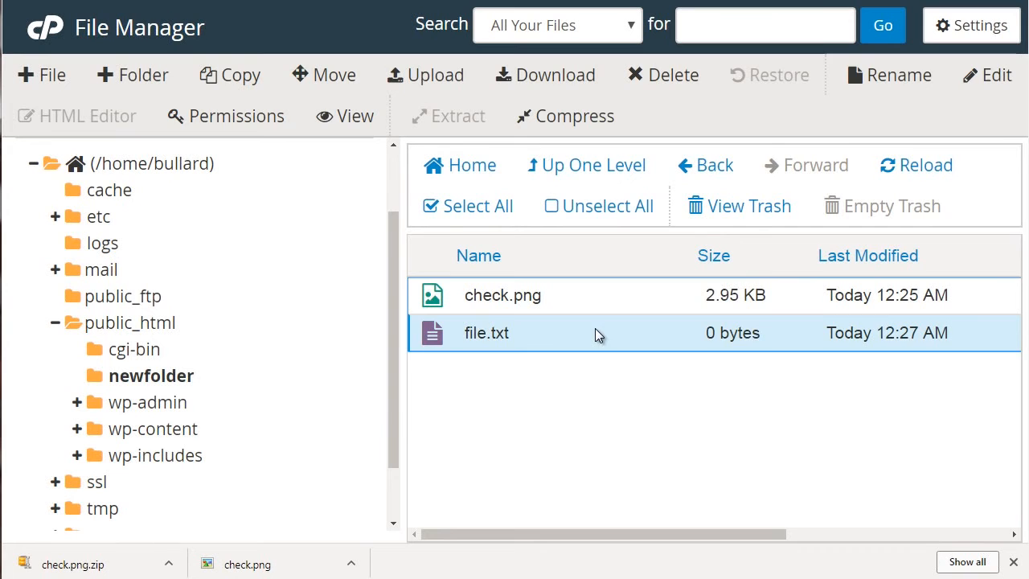
{"action": "left_click", "coordinate": [994, 75]}
{"action": "left_click", "coordinate": [730, 454]}
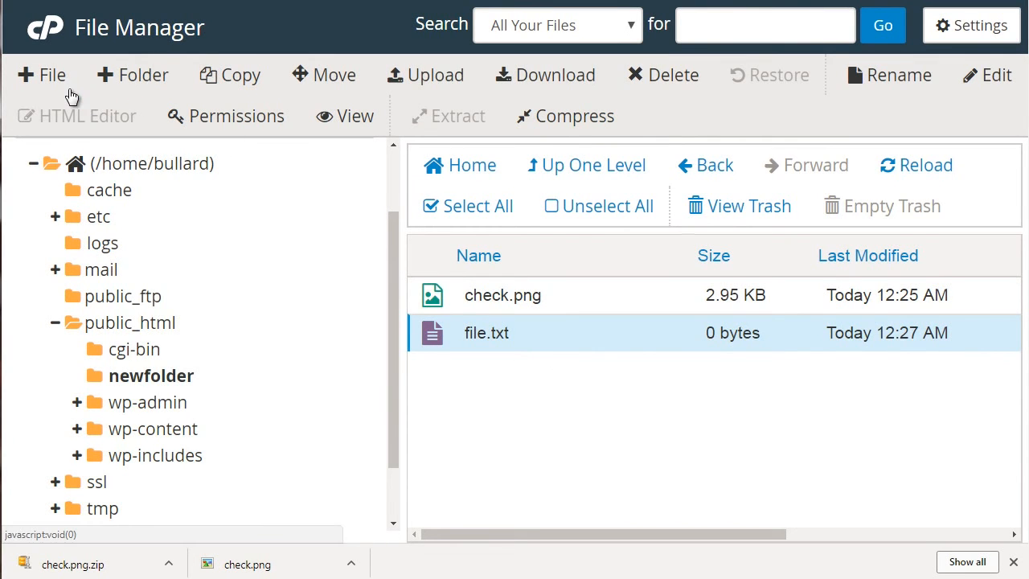
Step: Create a new HTML file named file.html in /public_html/newfolder
{"action": "left_click", "coordinate": [46, 74]}
{"action": "type", "text": "file.t"}
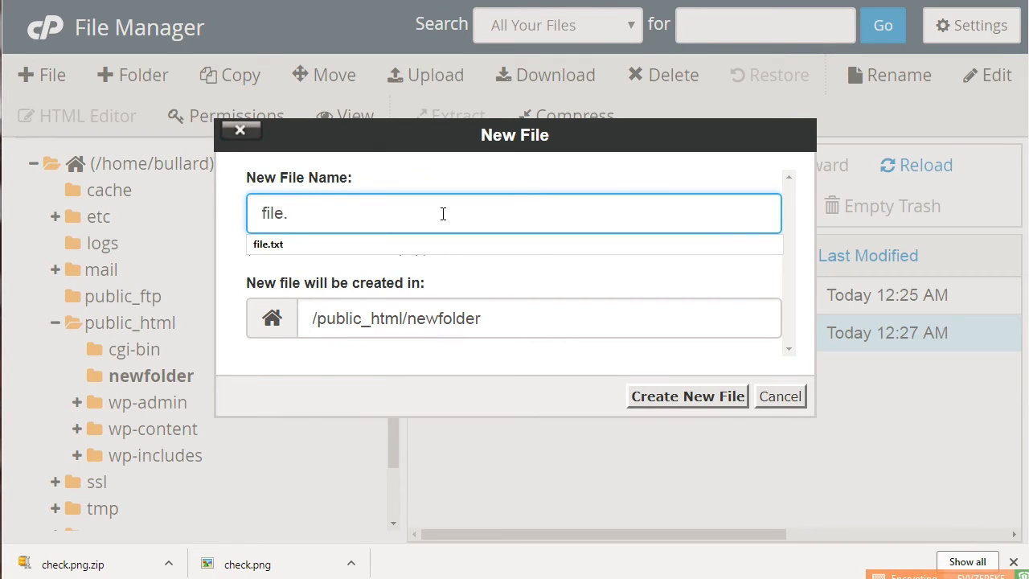
{"action": "type", "text": "html"}
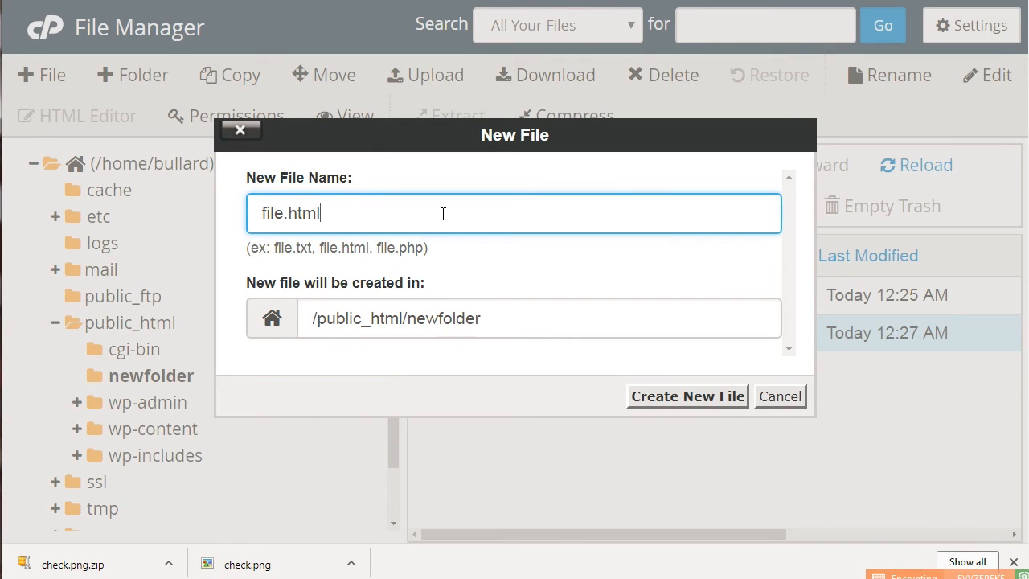
{"action": "left_click", "coordinate": [696, 400]}
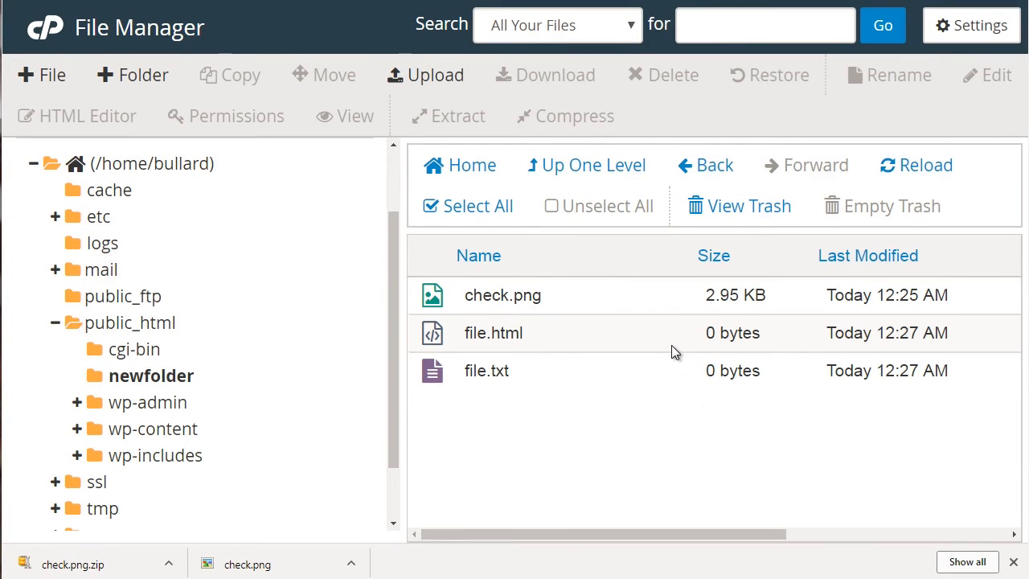
Step: Open file.html from newfolder in the HTML Editor, accepting the offered serving URL, and place the cursor in the empty document
{"action": "left_click", "coordinate": [672, 348]}
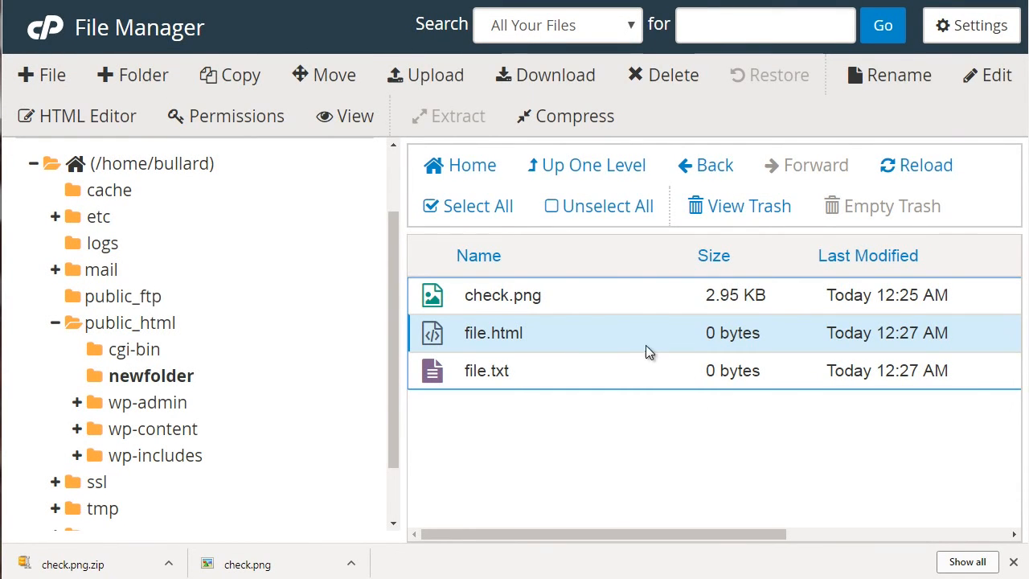
{"action": "left_click", "coordinate": [122, 118]}
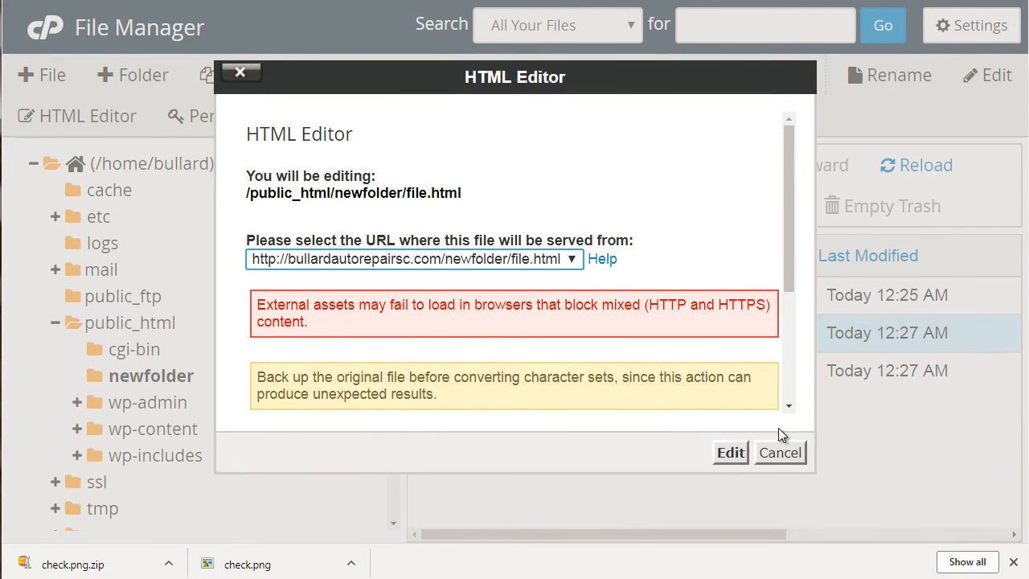
{"action": "left_click", "coordinate": [730, 453]}
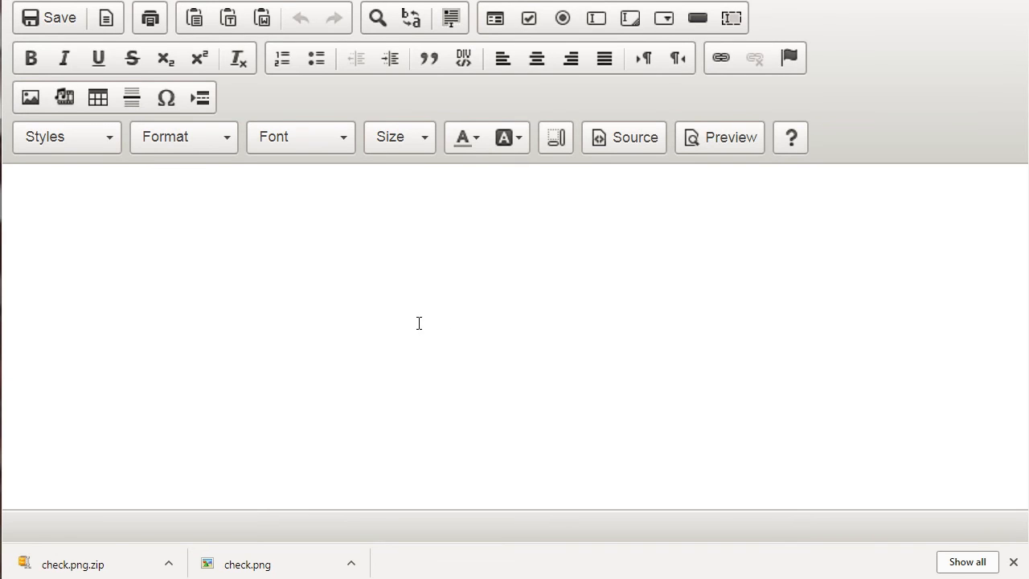
{"action": "left_click", "coordinate": [382, 280]}
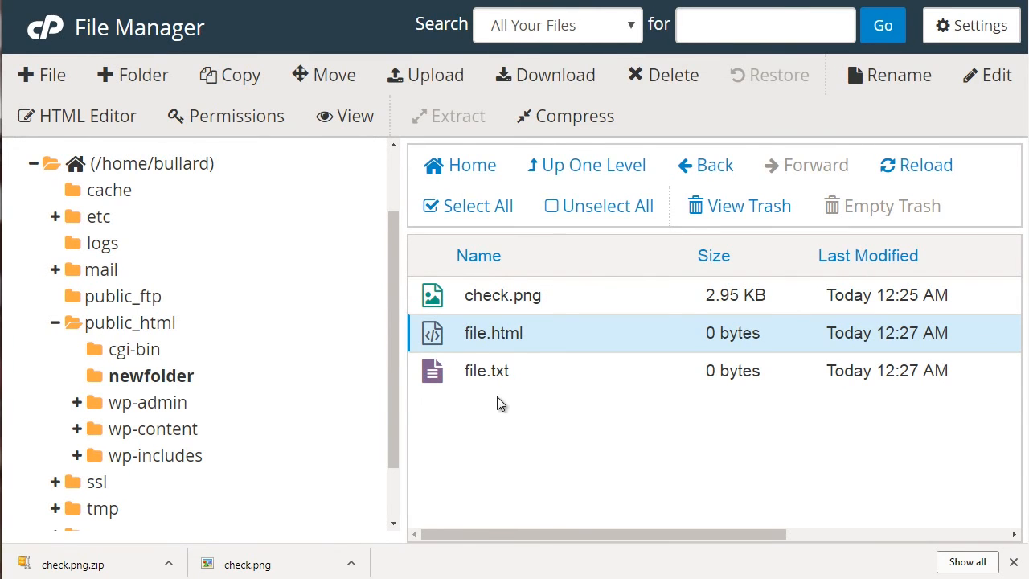
Step: Examine the user, group and world permissions of file.html and close the settings without applying changes
{"action": "left_click", "coordinate": [272, 120]}
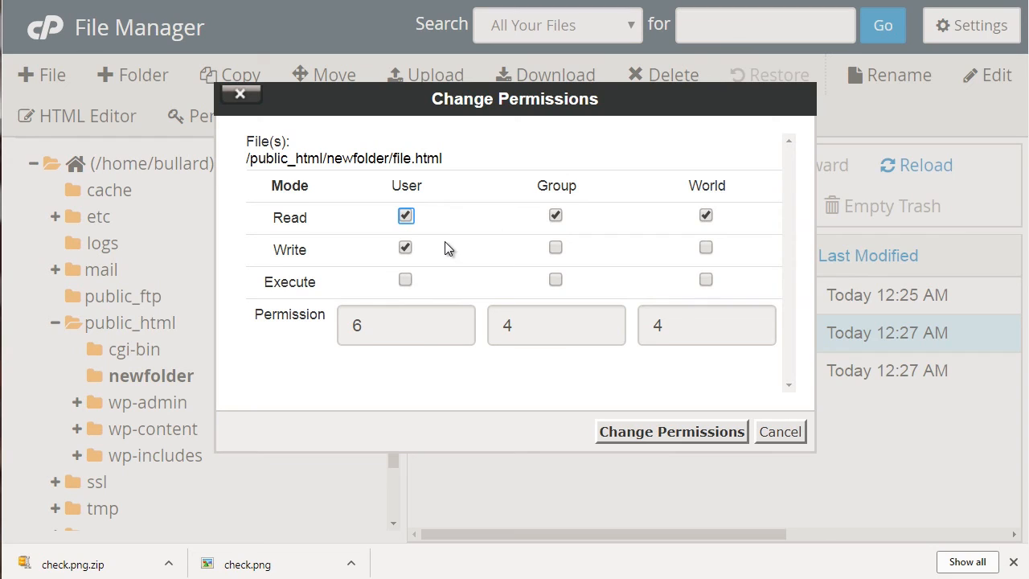
{"action": "left_click", "coordinate": [705, 215]}
{"action": "left_click", "coordinate": [775, 442]}
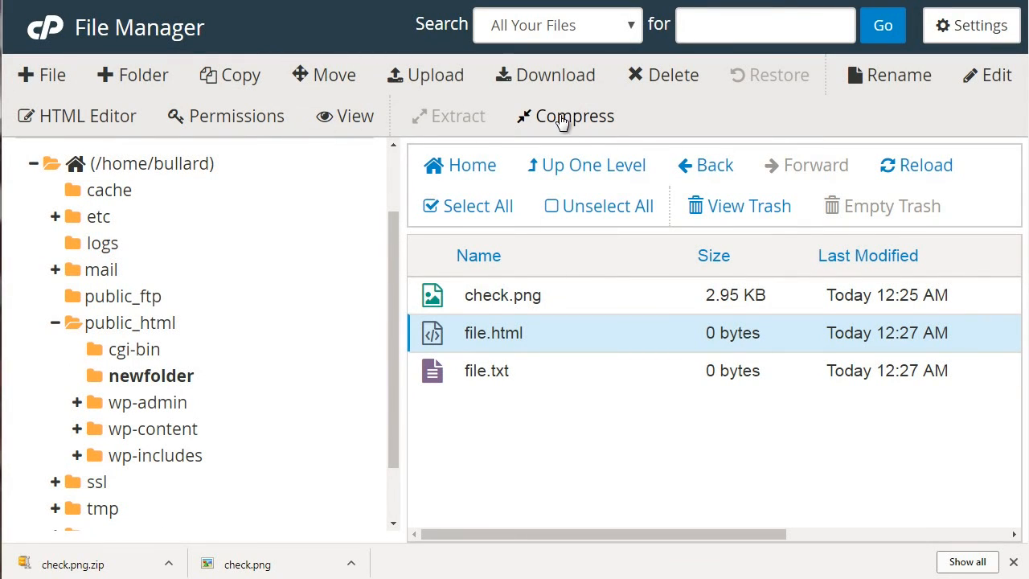